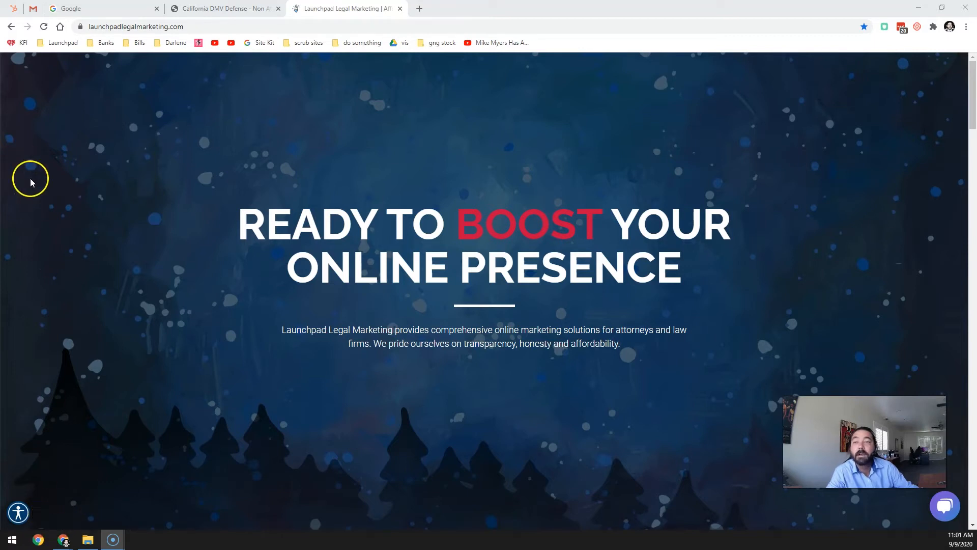
- Search Google for "stylish links plugin"
click(76, 9)
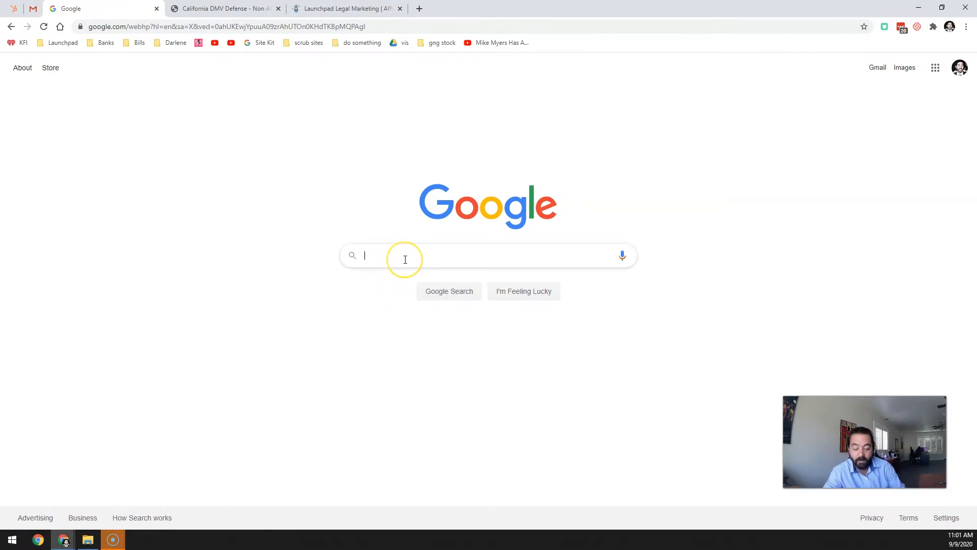
text(stylish )
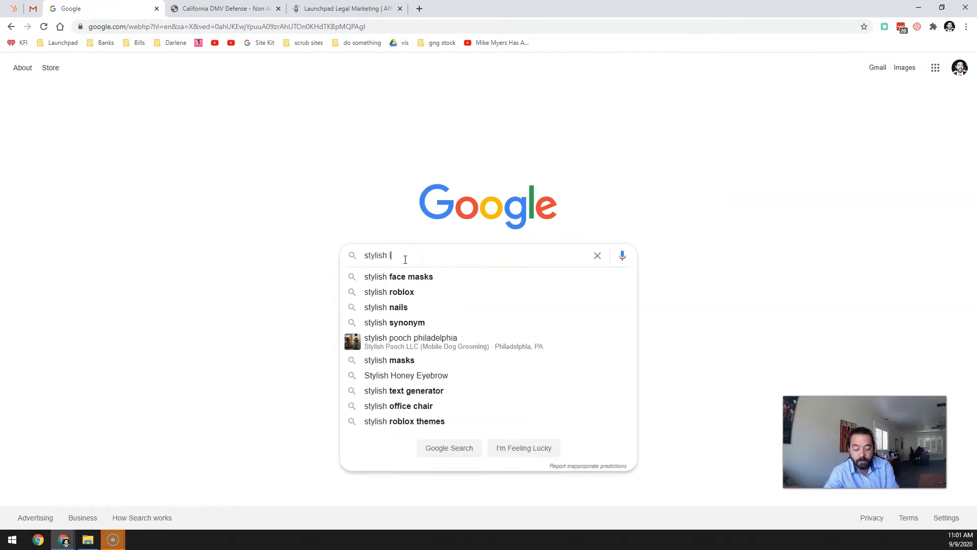
text(links plugin)
key(Return)
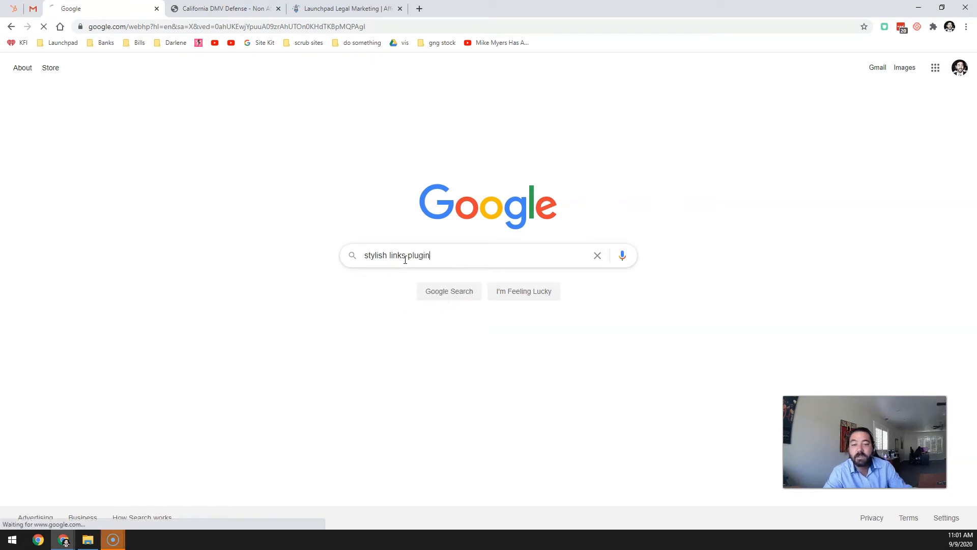
- Open the Stylish Links page on WordPress.org from the search results and download the plugin
click(159, 152)
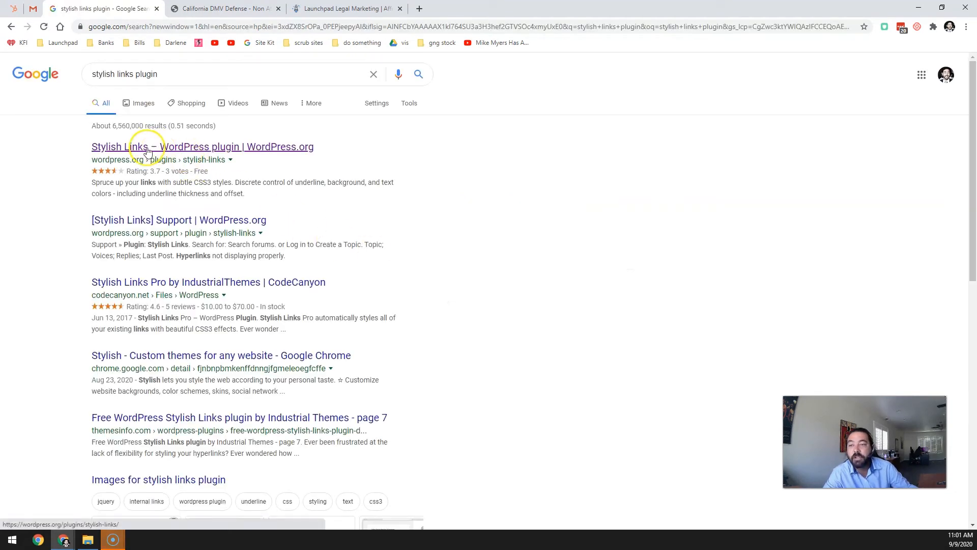
click(148, 152)
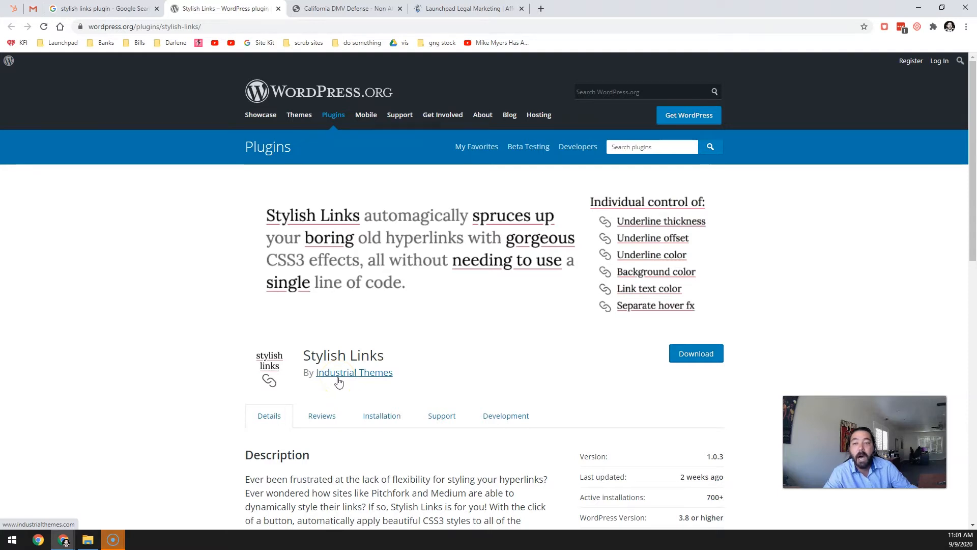
click(710, 360)
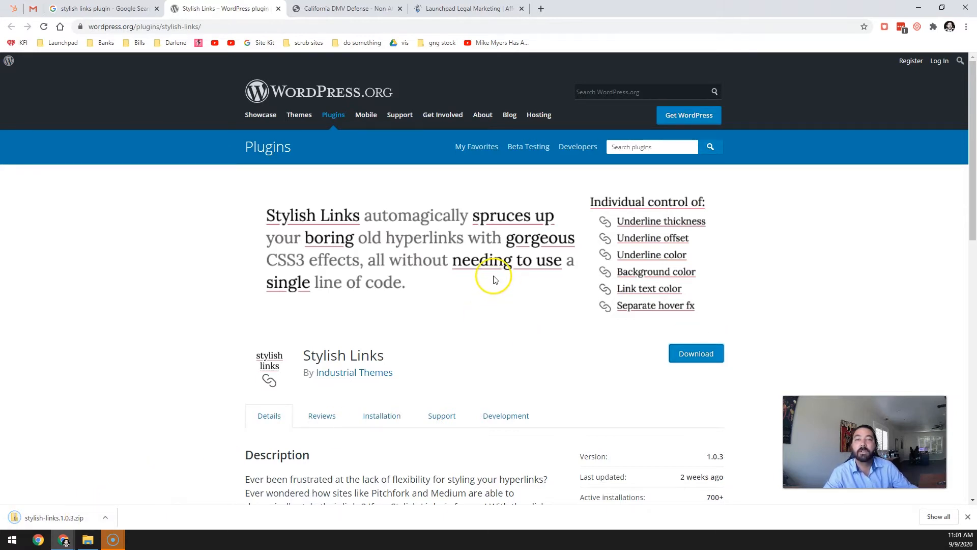
- On the dmv-defenders.com site, open the blog and its post "How to Fight a License Suspension for Vision Problems"
click(342, 9)
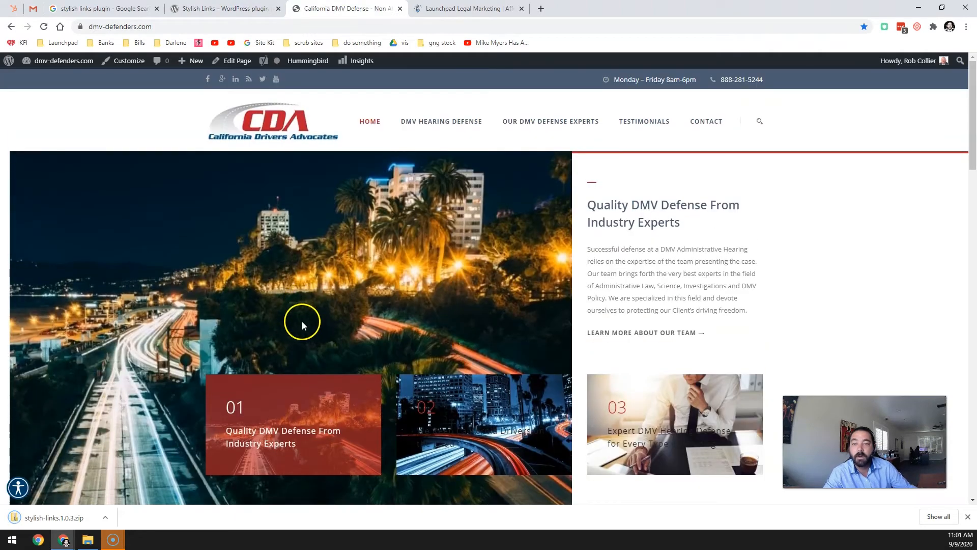
scroll(518, 325, down, 20)
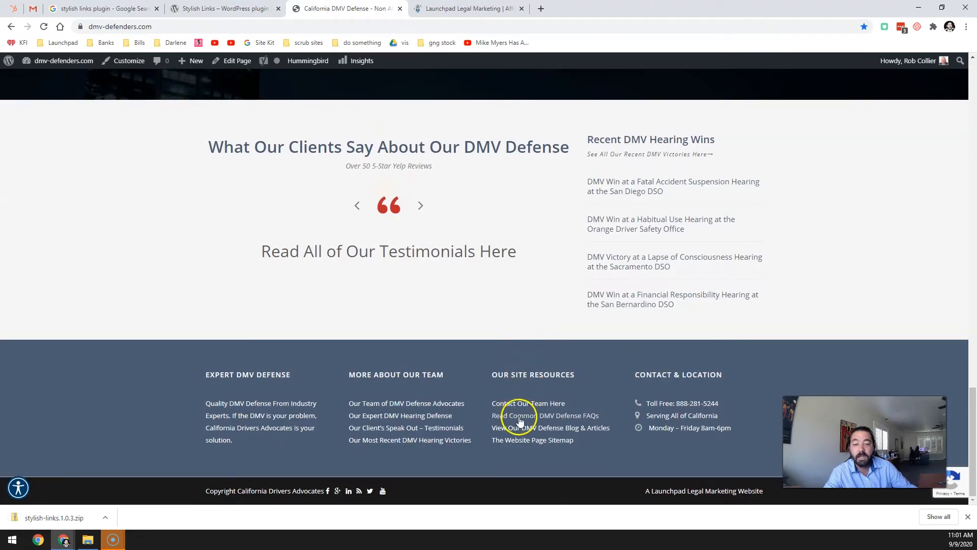
click(518, 428)
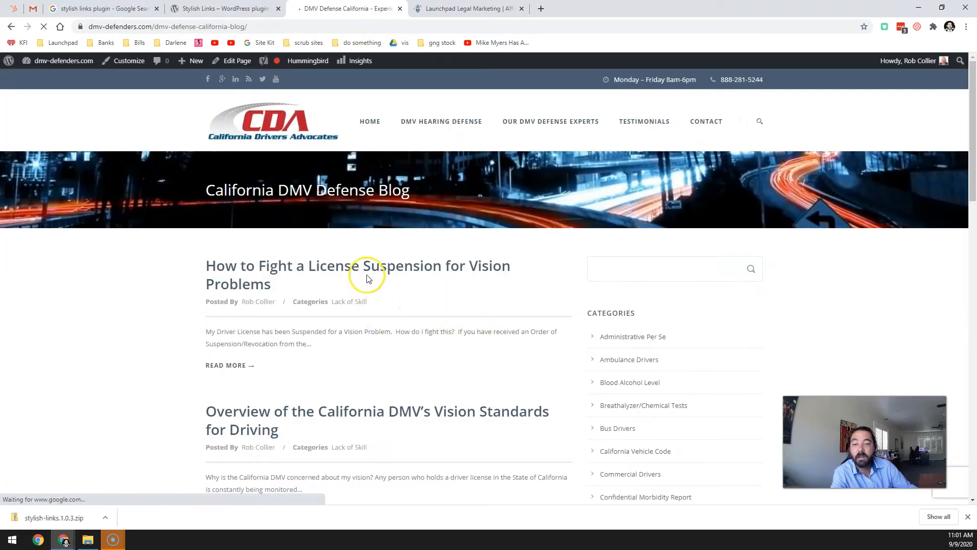
right_click(367, 268)
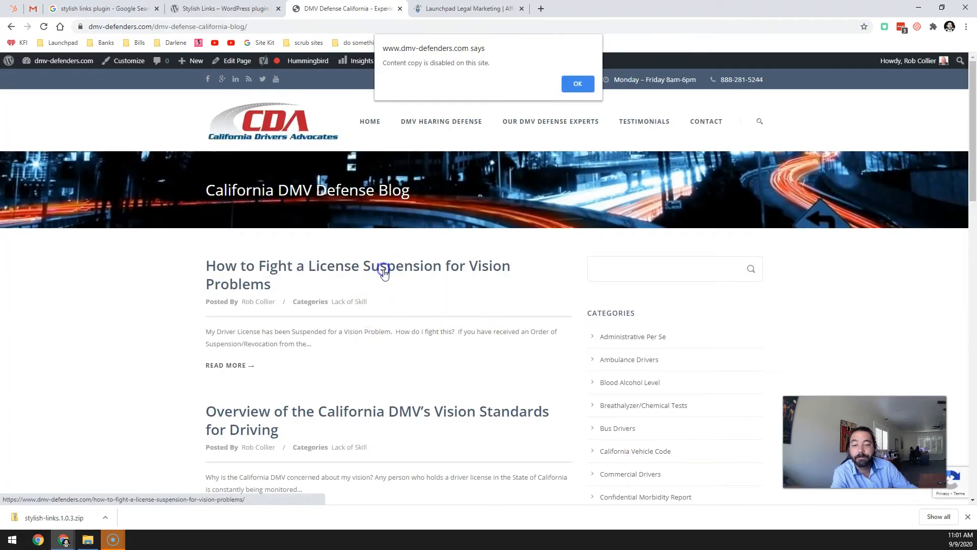
click(578, 83)
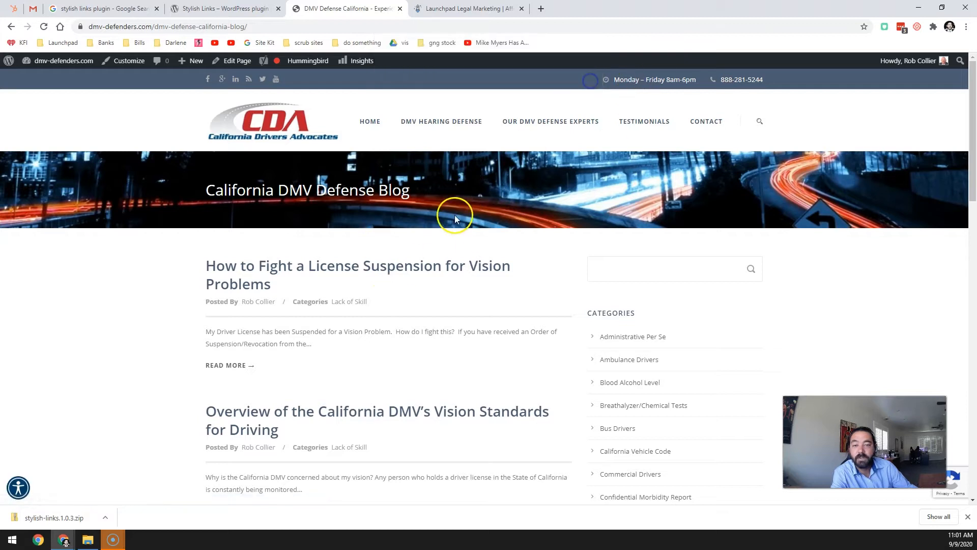
click(434, 263)
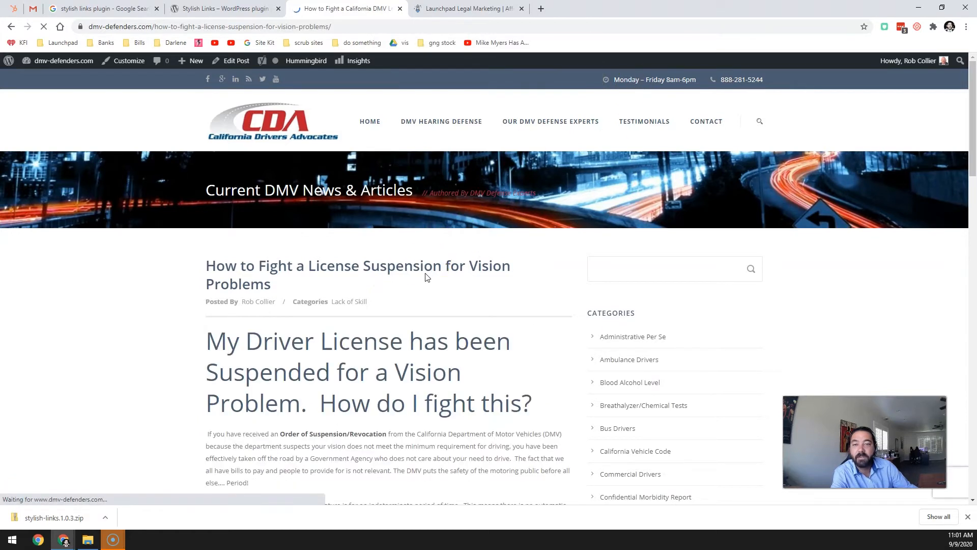
- Examine how the hyperlinks are styled throughout the vision problems blog post, from the opening paragraph to the closing call to action
scroll(425, 290, down, 4)
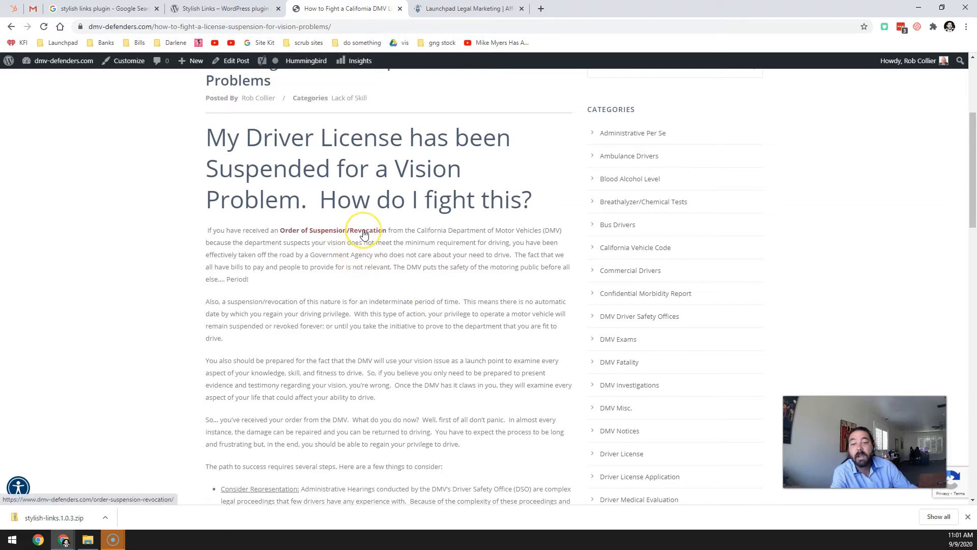
scroll(364, 300, down, 8)
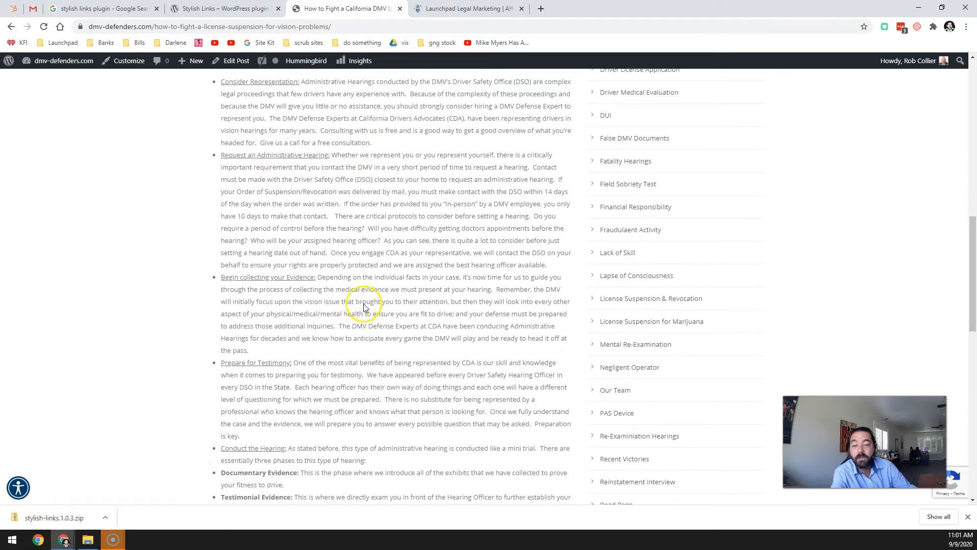
scroll(364, 306, down, 5)
scroll(347, 205, down, 4)
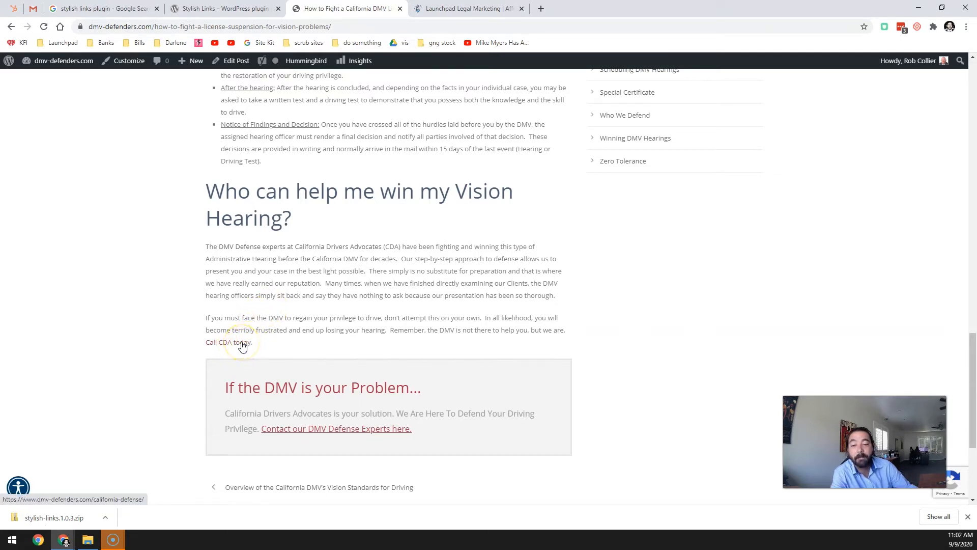
scroll(328, 322, up, 15)
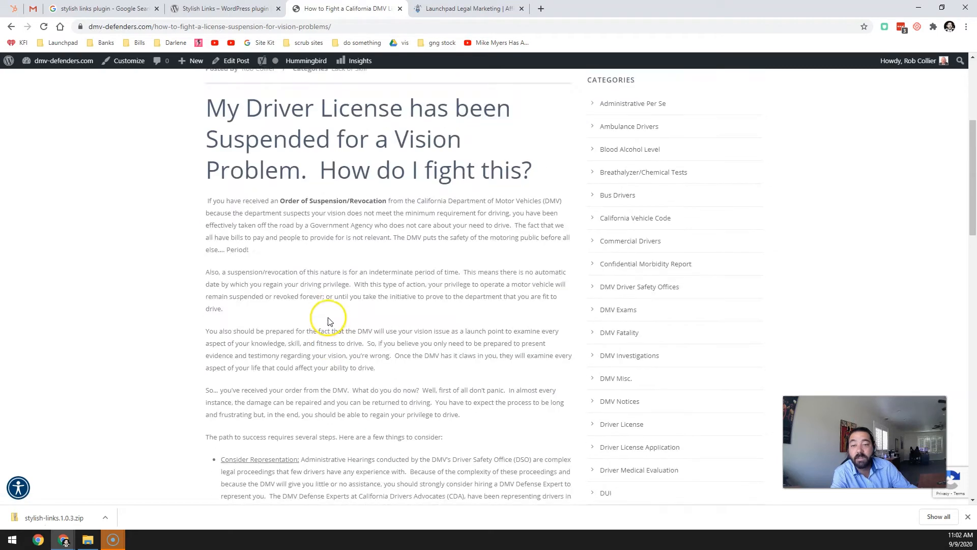
scroll(328, 321, up, 5)
scroll(328, 321, down, 1)
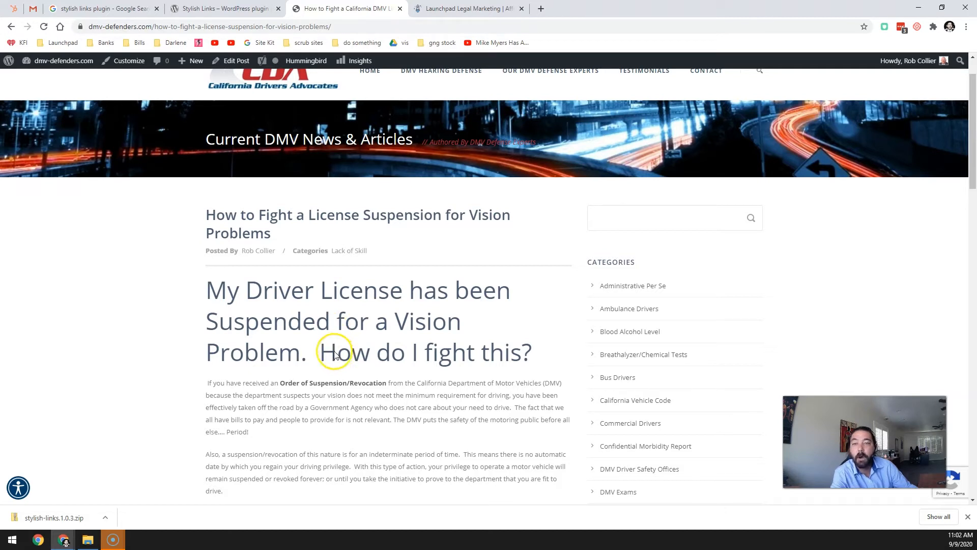
- Go to the WordPress dashboard of dmv-defenders.com and open its list of installed plugins
click(227, 12)
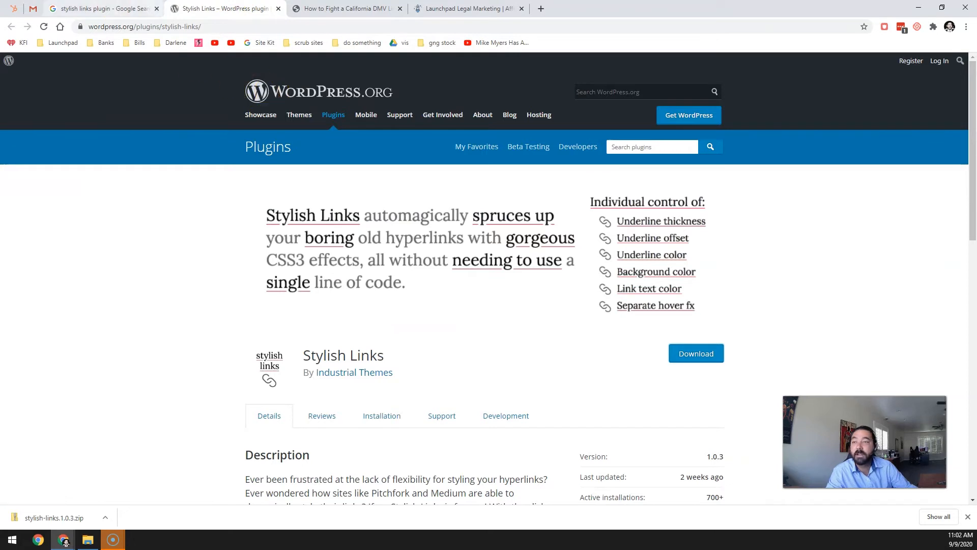
click(343, 9)
mouse_move(55, 61)
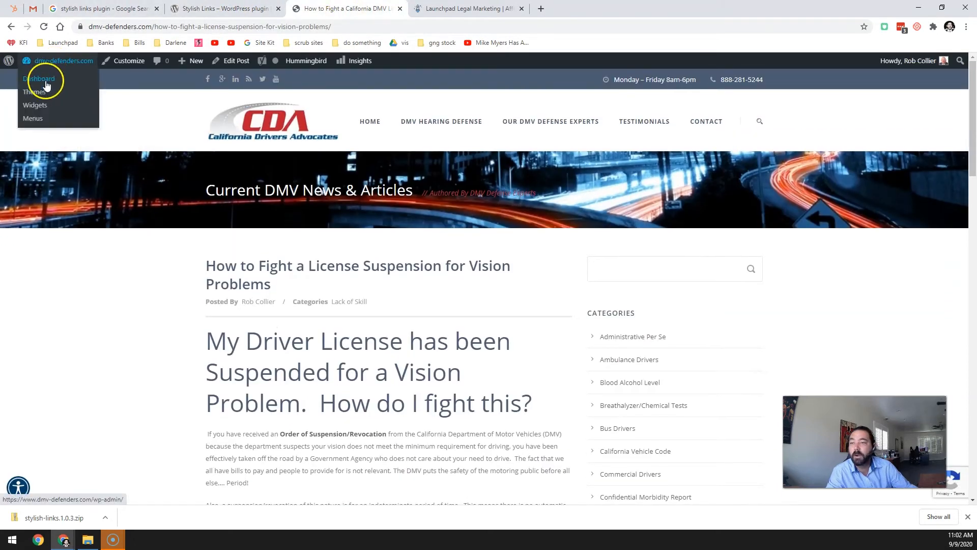
click(45, 82)
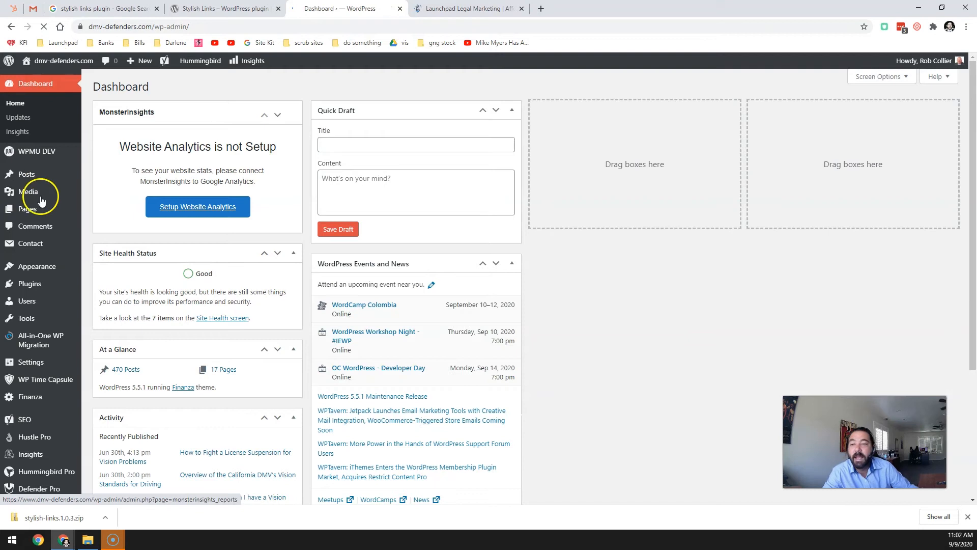
scroll(45, 326, down, 3)
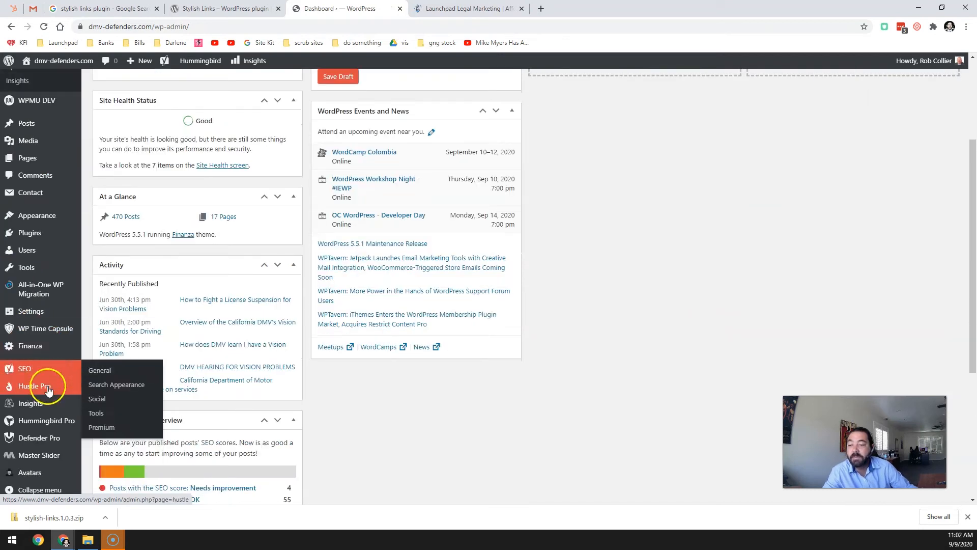
click(33, 236)
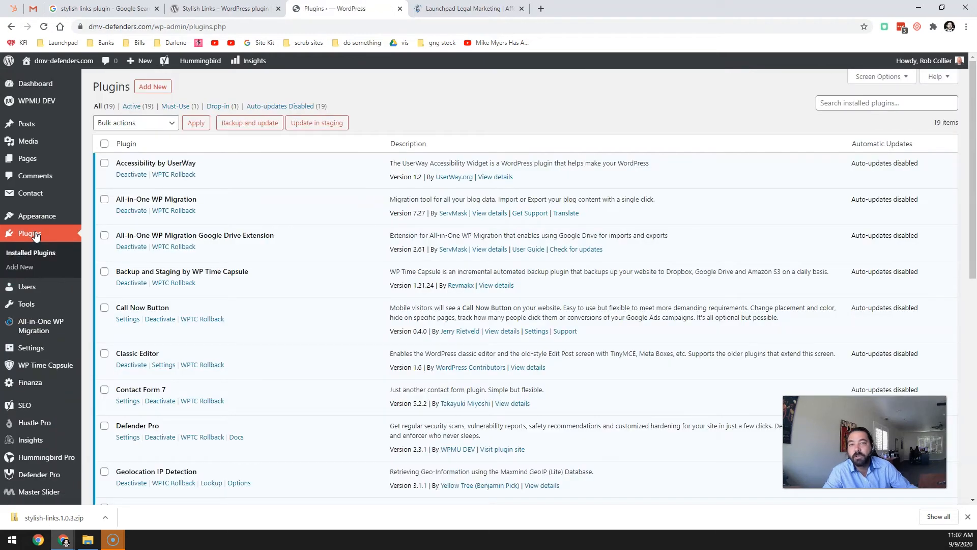
- Add a new plugin by uploading stylish-links.1.0.3.zip from the Desktop, then install and activate it
click(149, 89)
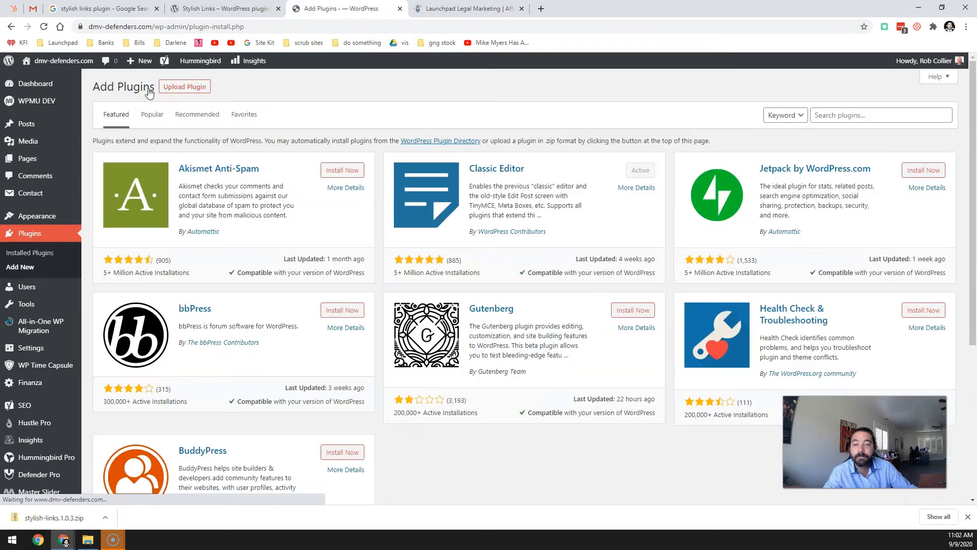
click(196, 87)
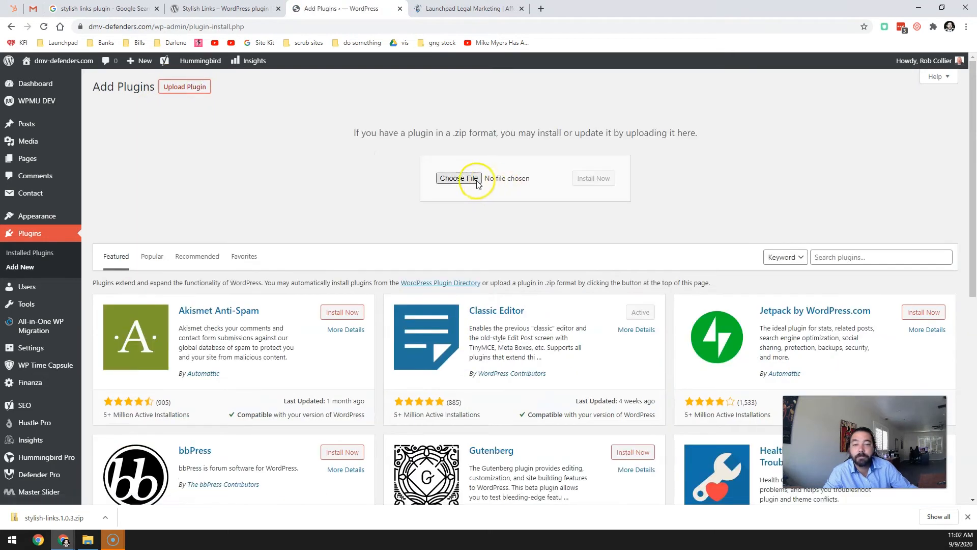
click(457, 178)
click(224, 84)
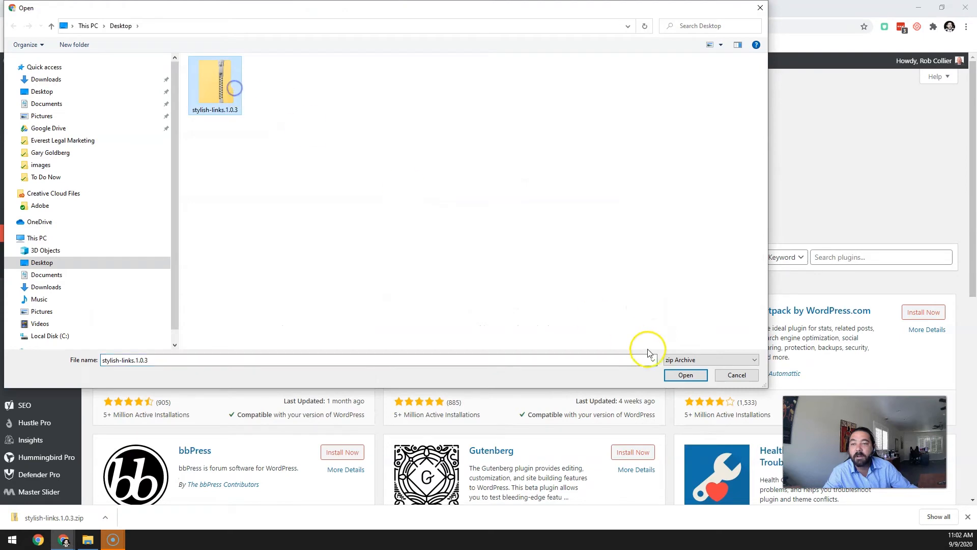
click(685, 375)
click(591, 180)
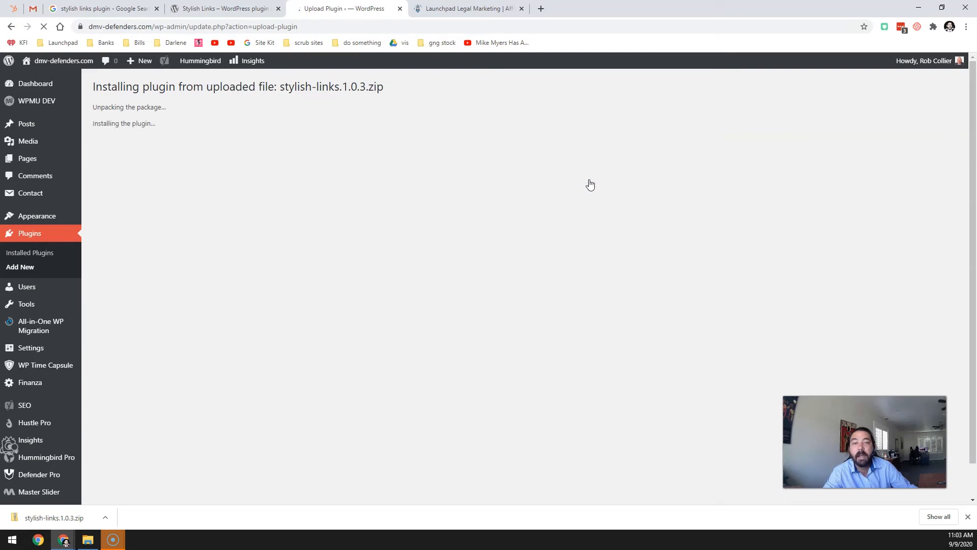
click(117, 159)
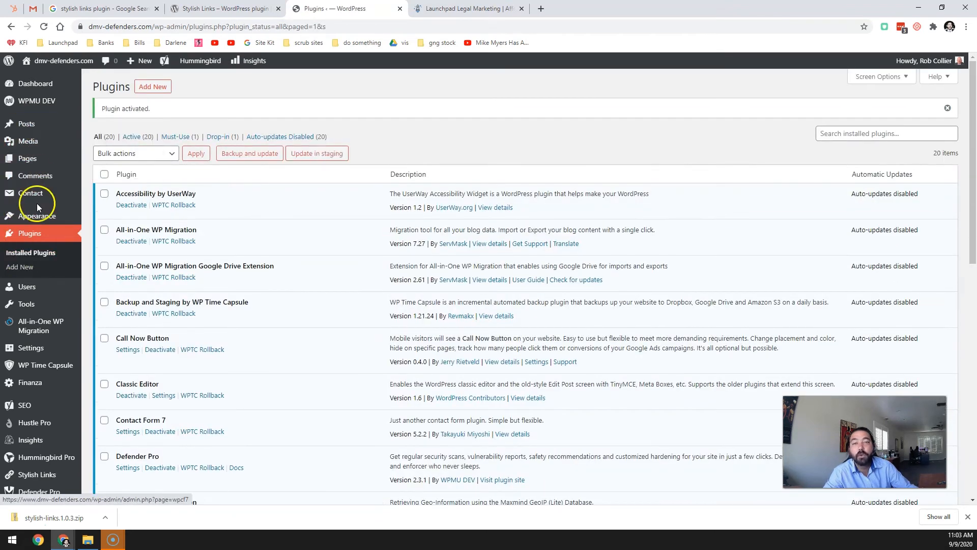
- Open the settings of the Stylish Links plugin
scroll(38, 245, down, 6)
mouse_move(42, 259)
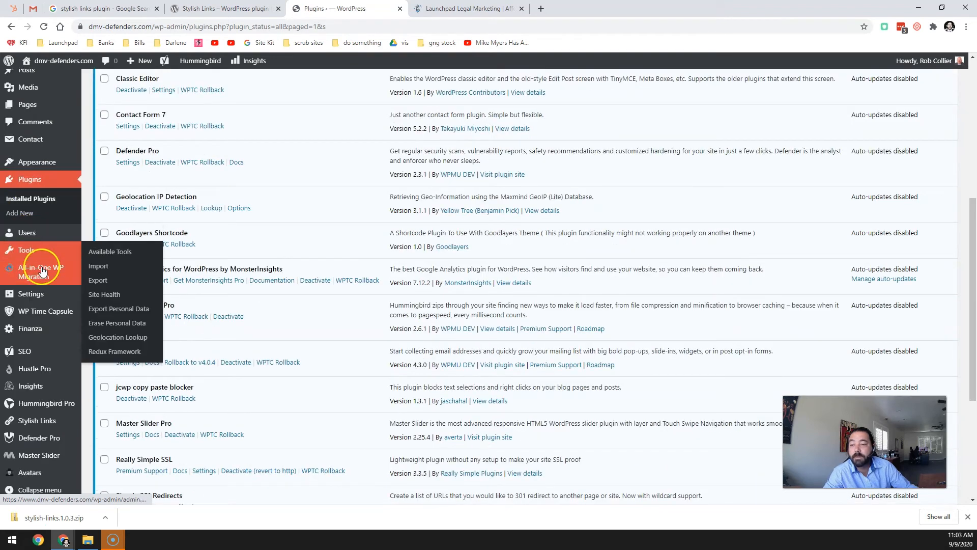
click(37, 428)
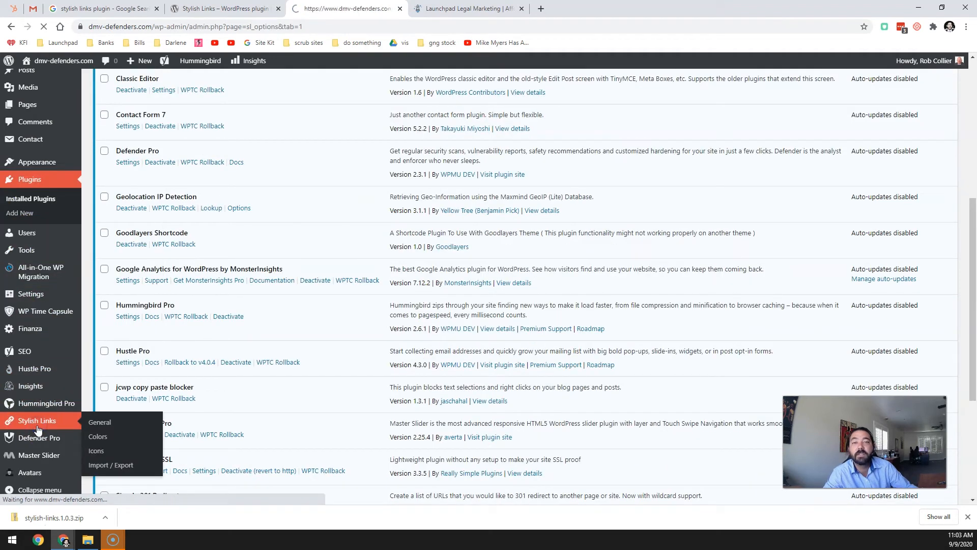
- Review the General settings of Stylish Links, checking the Single Post Content and Single Page Content options and the Pro-only features
click(133, 198)
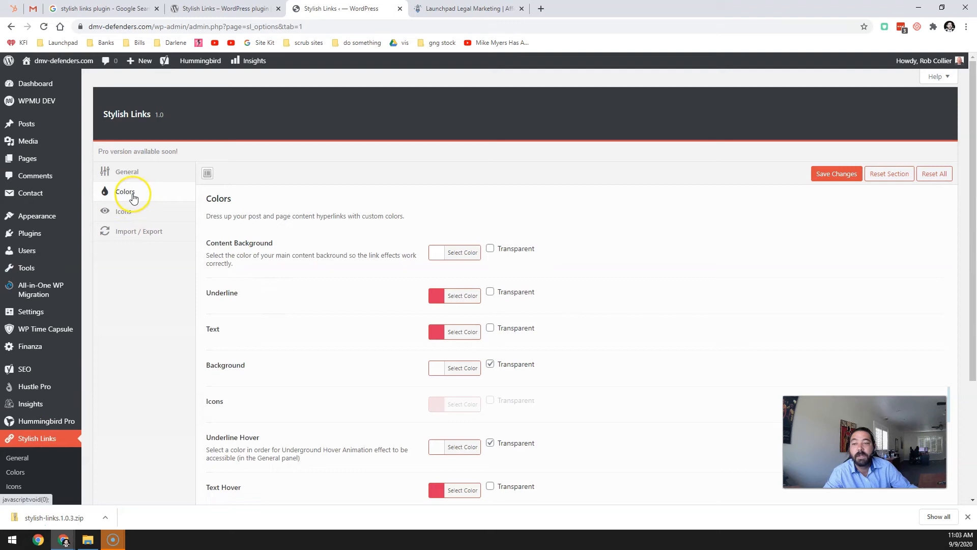
click(130, 174)
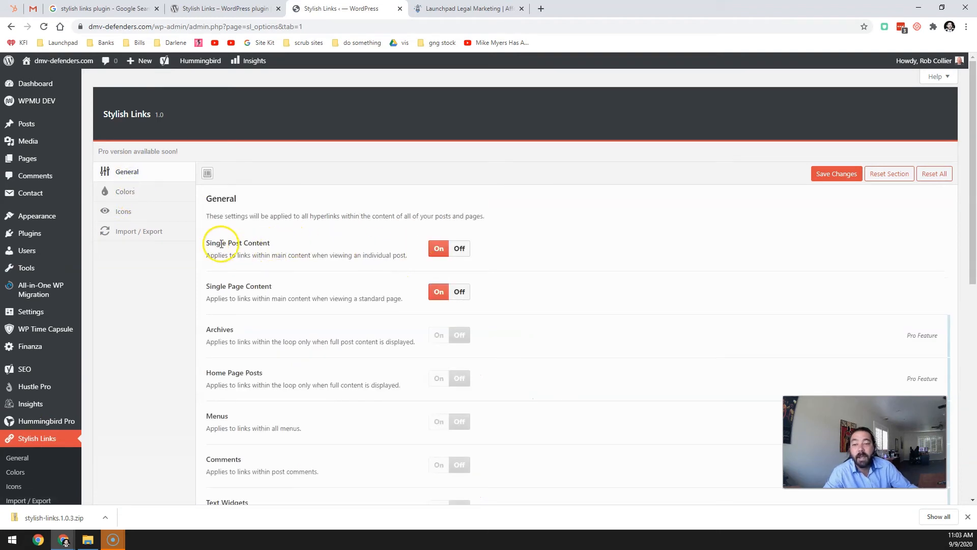
drag(208, 244, 257, 242)
drag(227, 285, 273, 286)
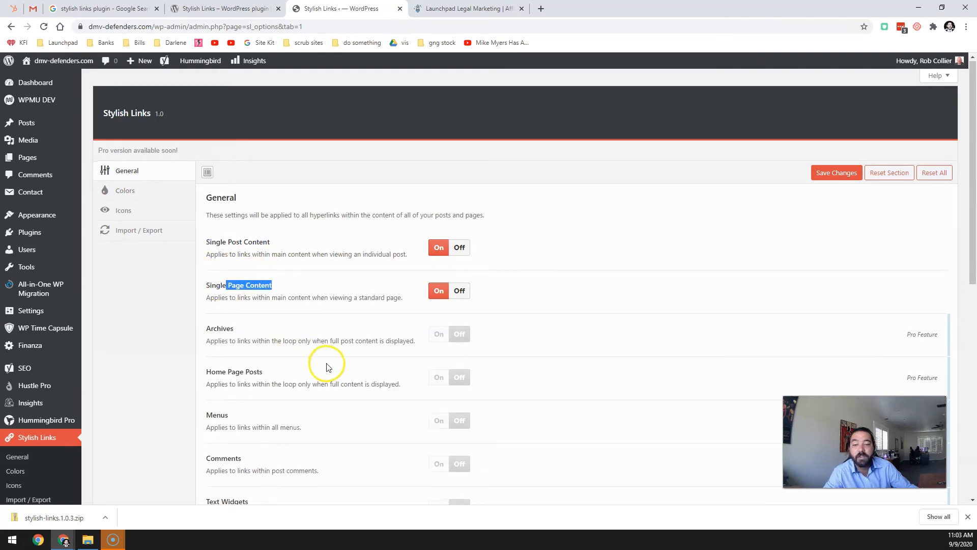
scroll(325, 351, down, 3)
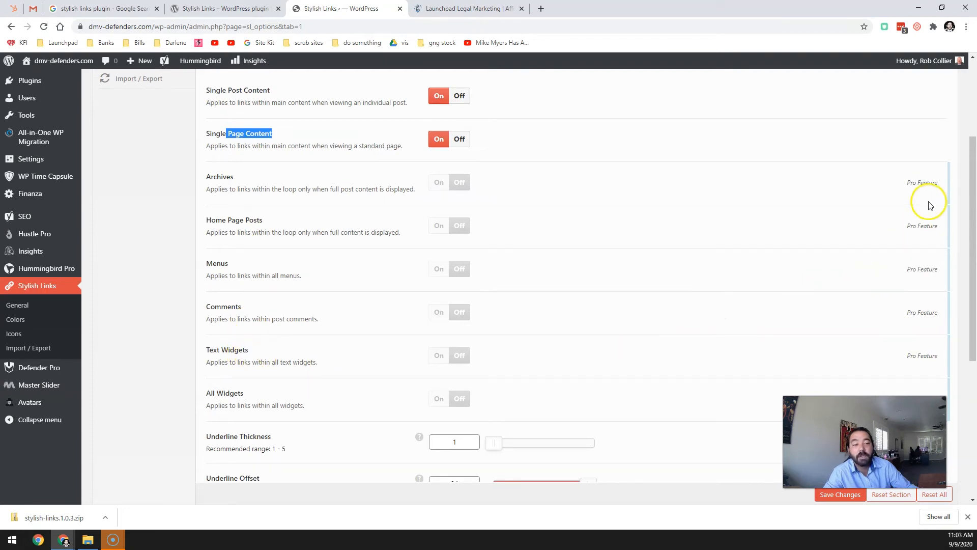
scroll(306, 308, up, 3)
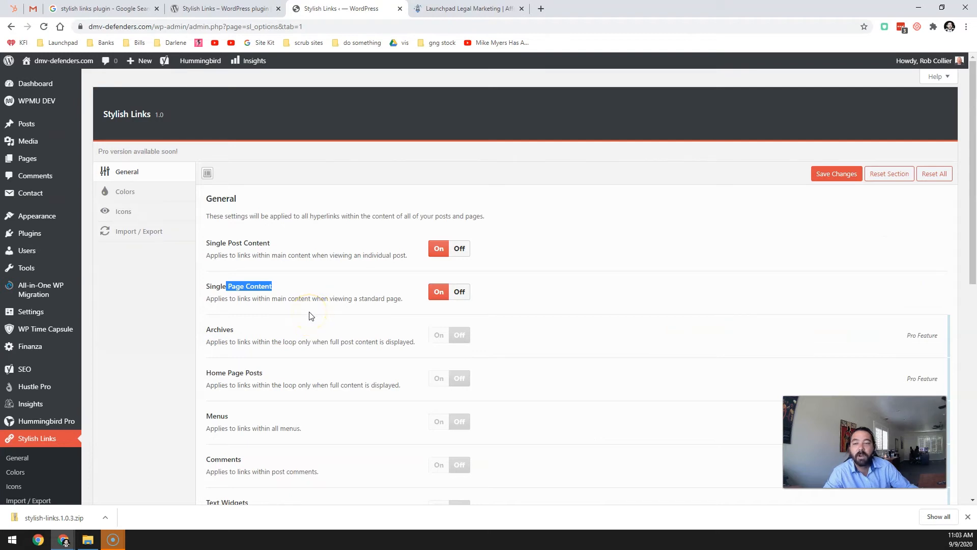
- Open the Colors settings of Stylish Links
click(151, 193)
click(273, 275)
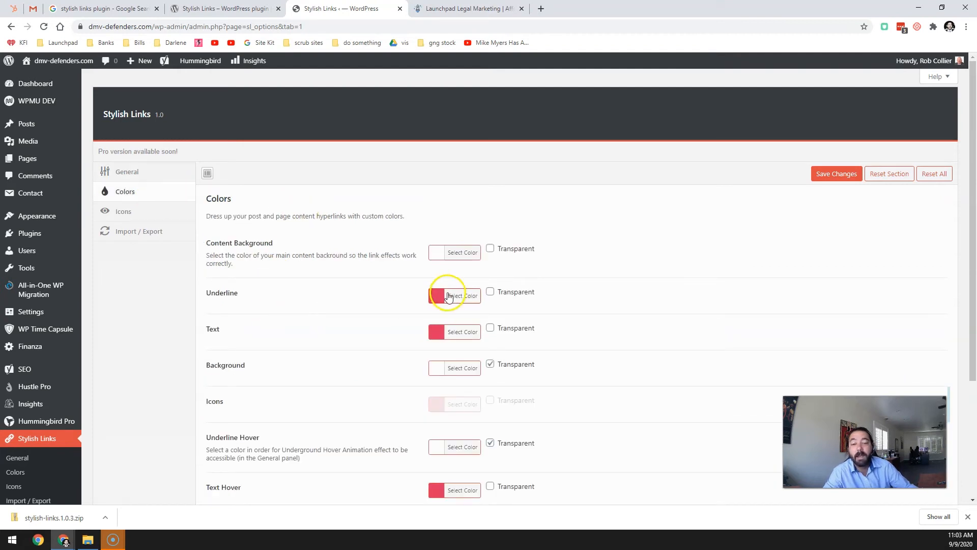
- Open the live dmv-defenders.com site in a separate tab and follow its footer link to the DMV Defense Blog & Articles
right_click(74, 77)
click(97, 81)
click(471, 9)
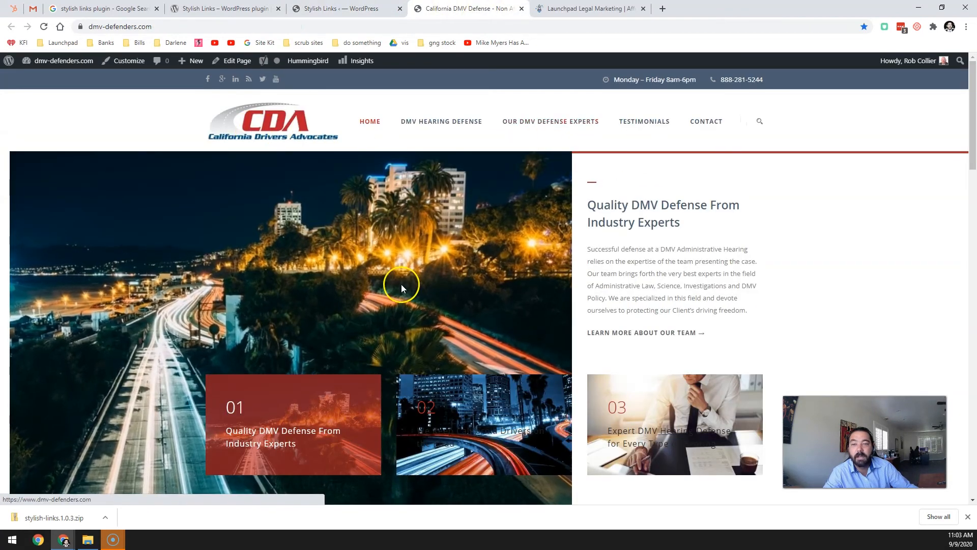
scroll(406, 298, down, 20)
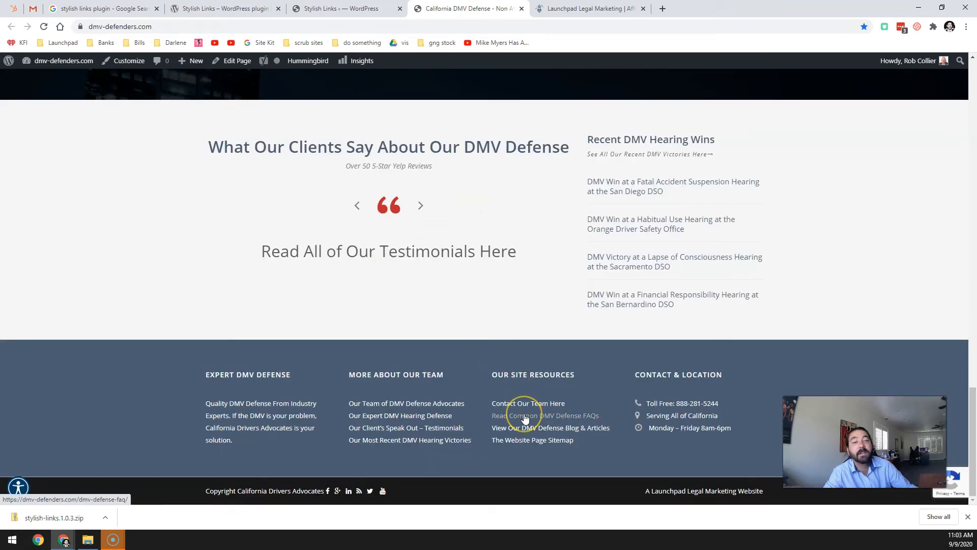
click(528, 434)
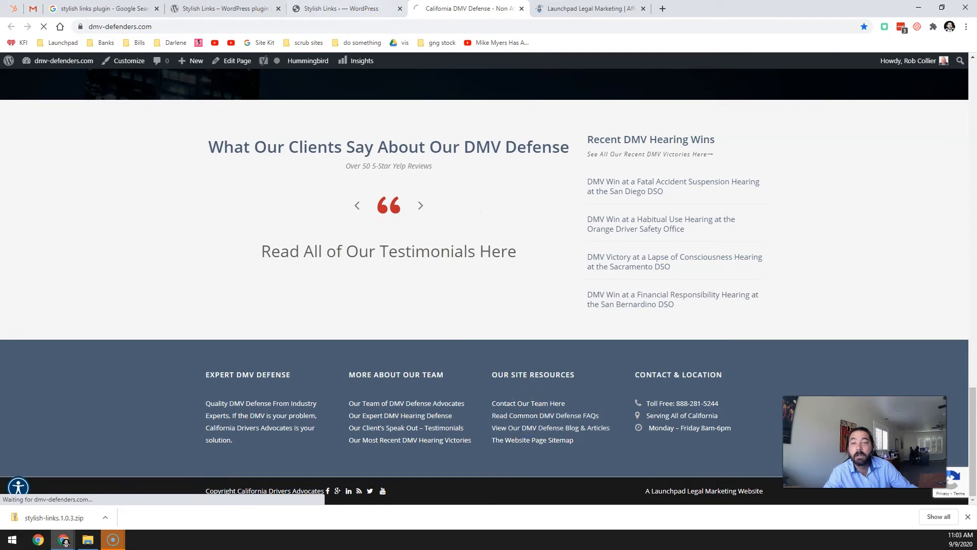
- Return to the Stylish Links Colors settings, review the link and hover color options, and save the settings
click(357, 8)
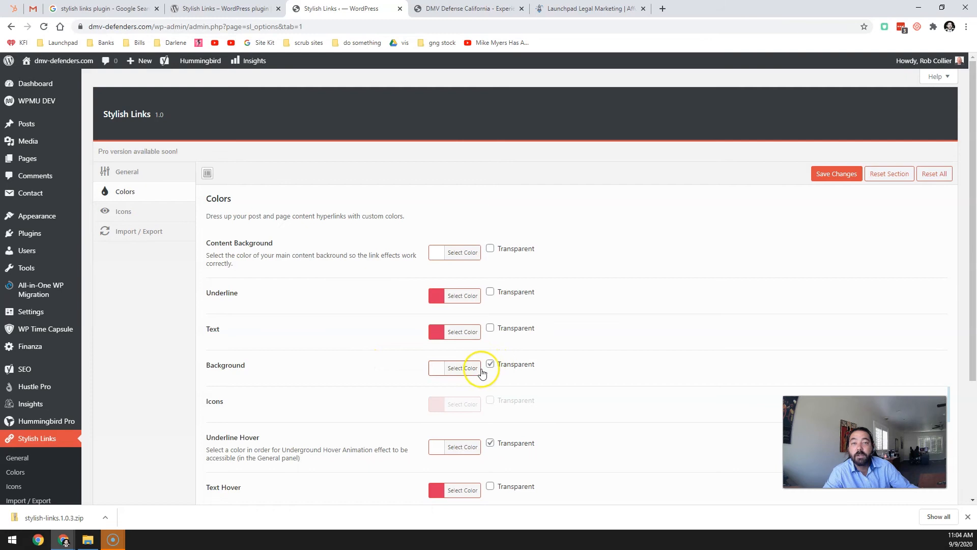
scroll(484, 369, down, 3)
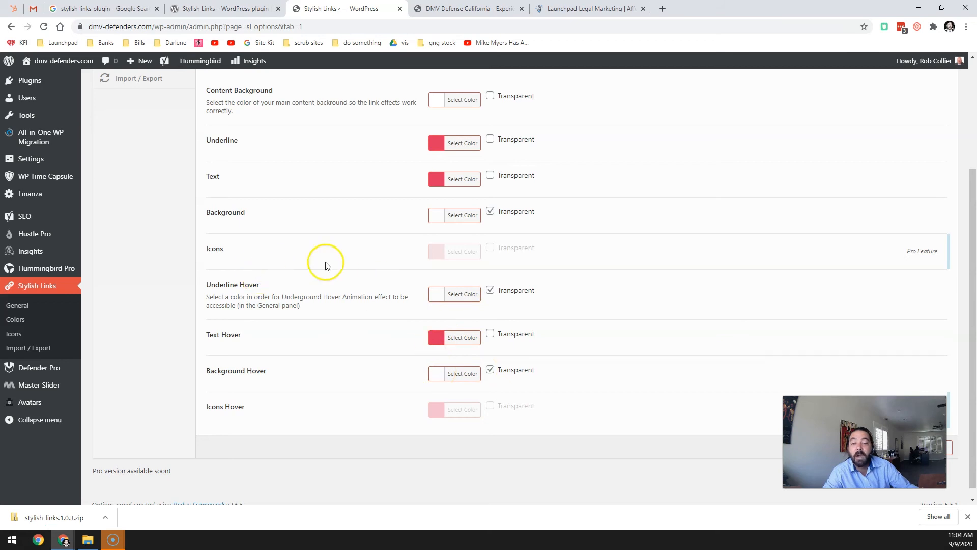
scroll(251, 272, up, 3)
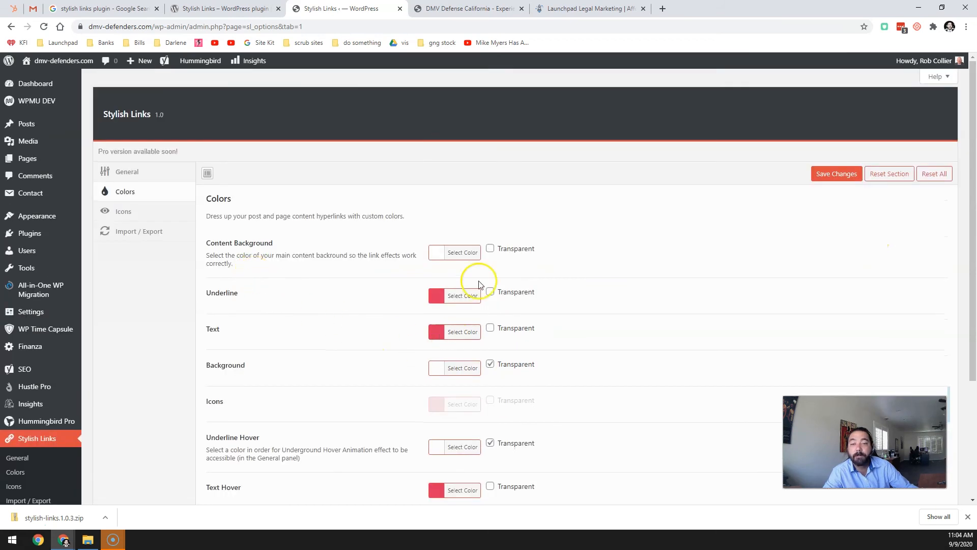
click(822, 175)
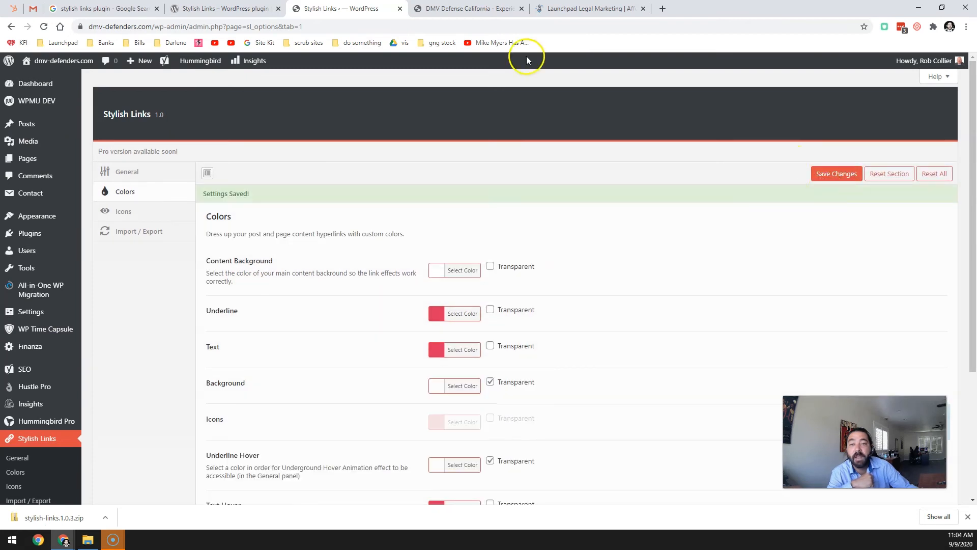
- Open the blog post "How to Fight a License Suspension for Vision Problems" and examine how its in-content hyperlinks are styled
click(461, 9)
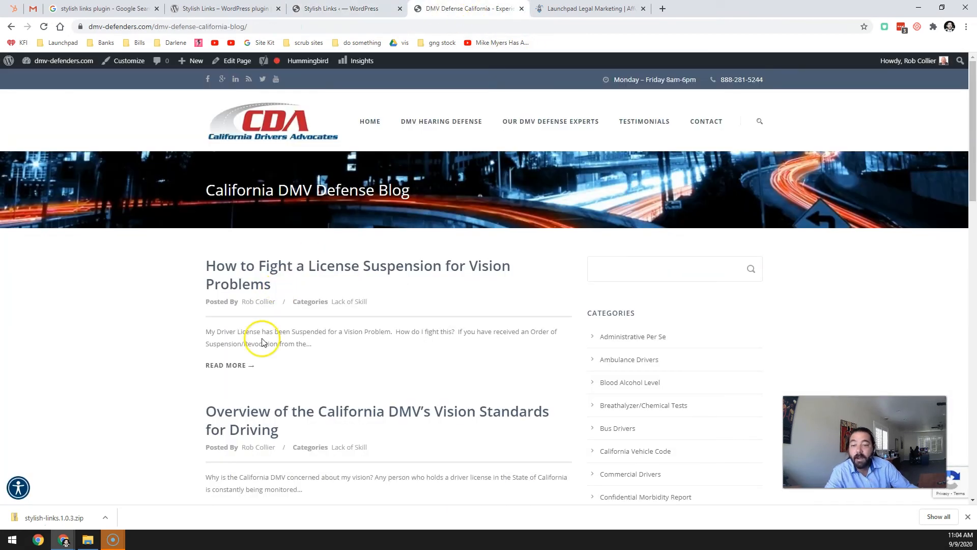
click(256, 284)
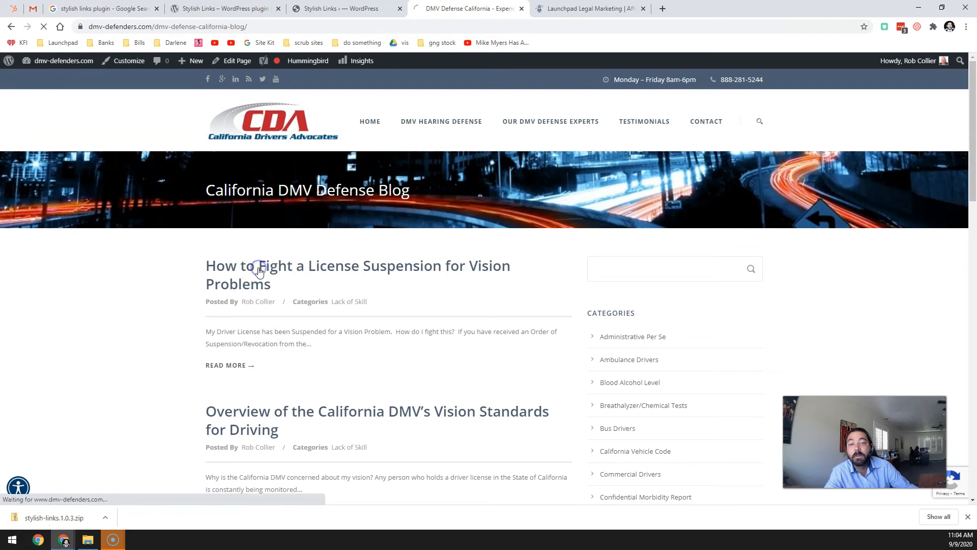
scroll(262, 323, down, 4)
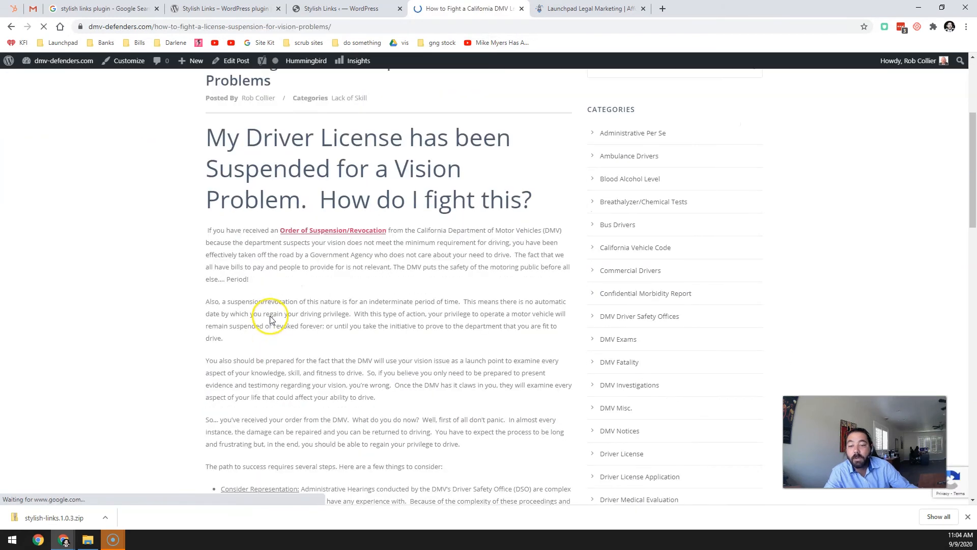
scroll(357, 254, down, 15)
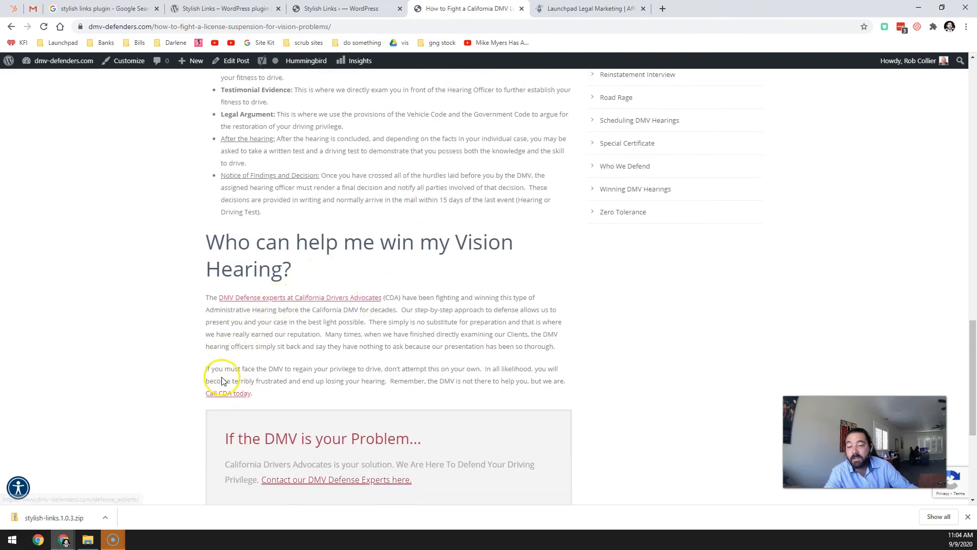
key(ctrl+shift+Tab)
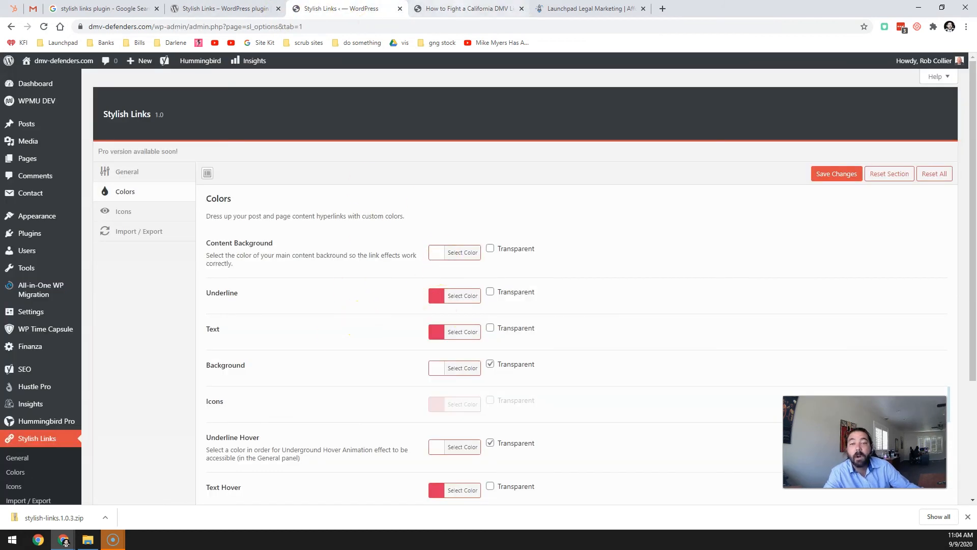
click(460, 9)
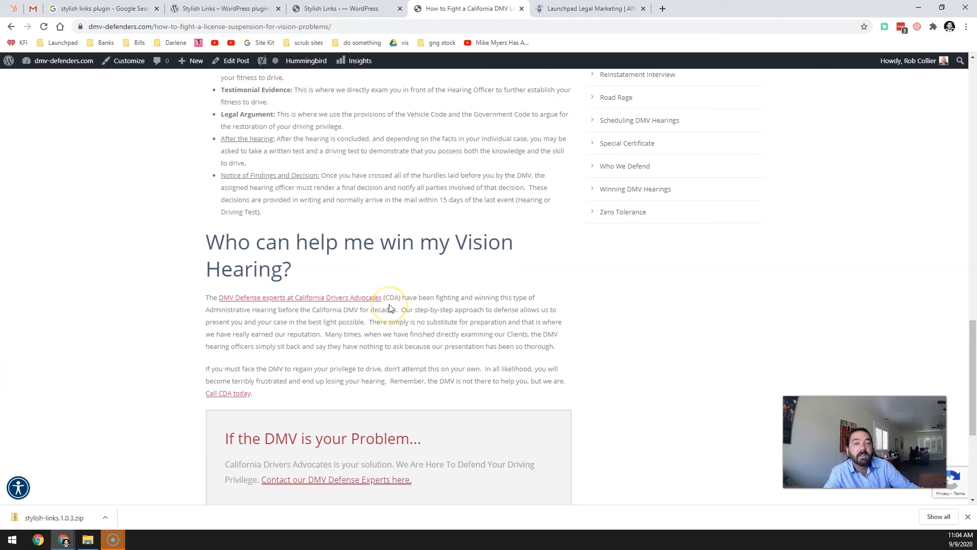
scroll(388, 308, up, 20)
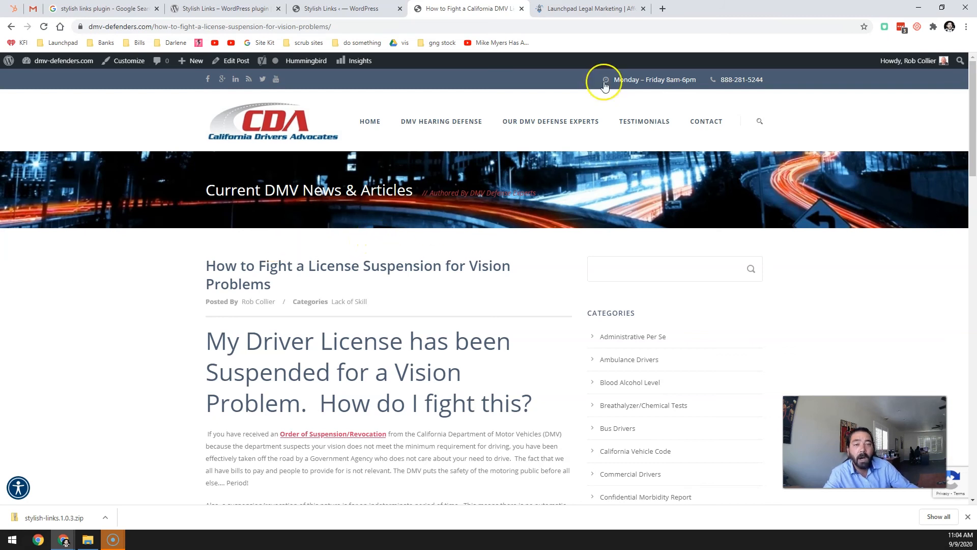
- Switch to the Launchpad Legal Marketing website and open its Actionable Tips page
click(607, 5)
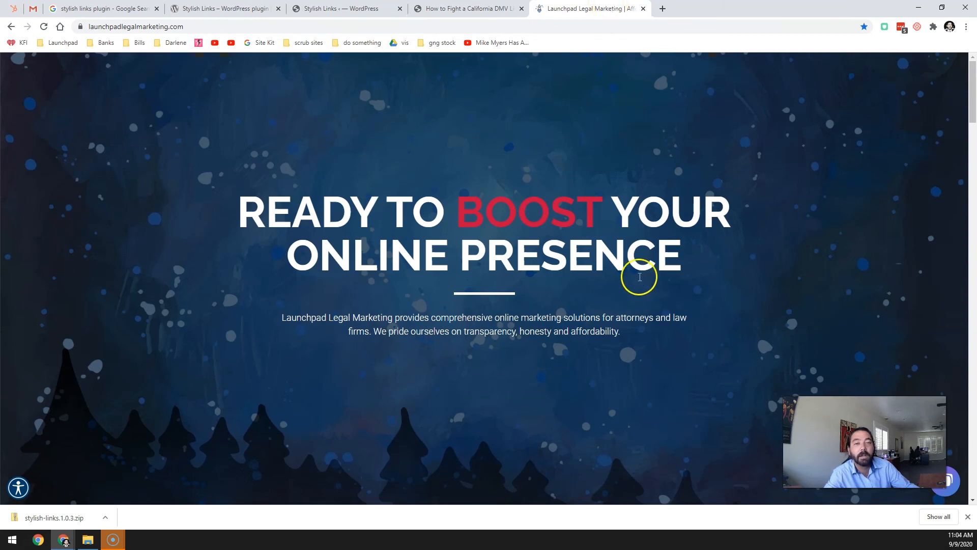
scroll(633, 282, down, 5)
click(670, 282)
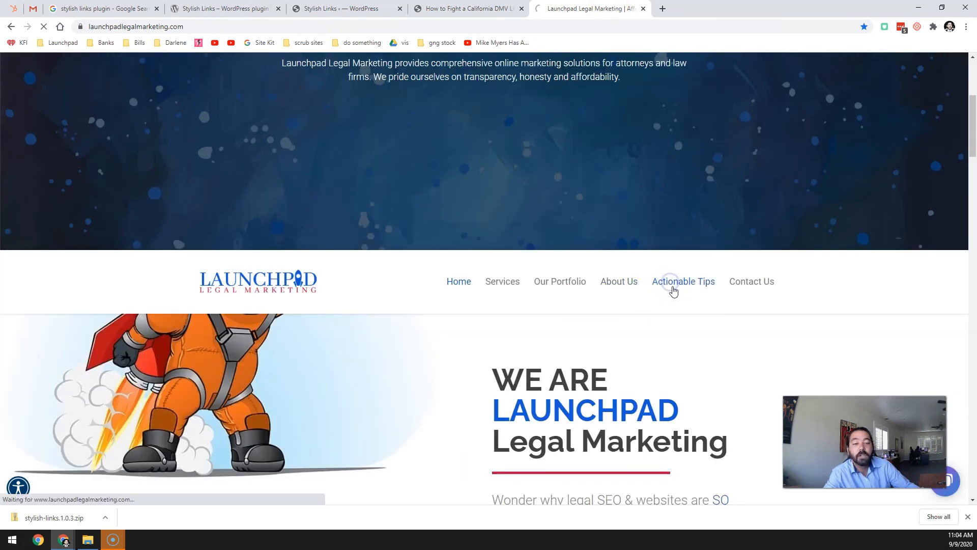